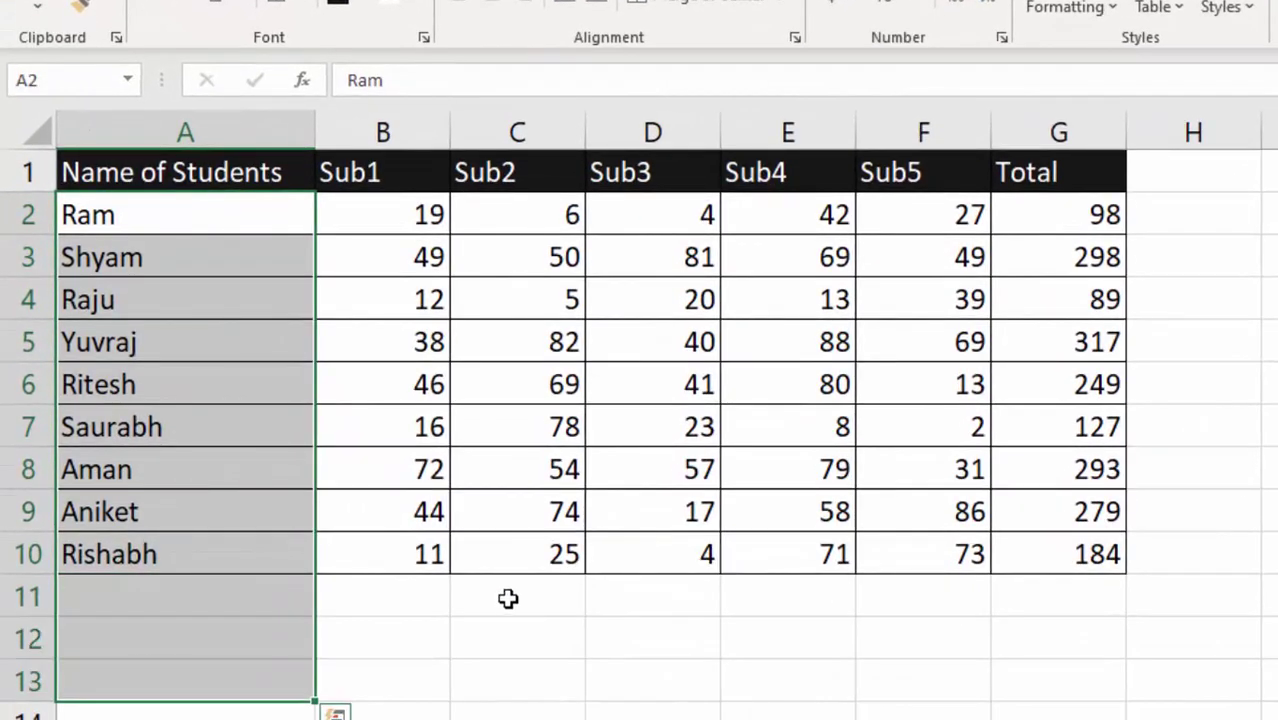
click(541, 651)
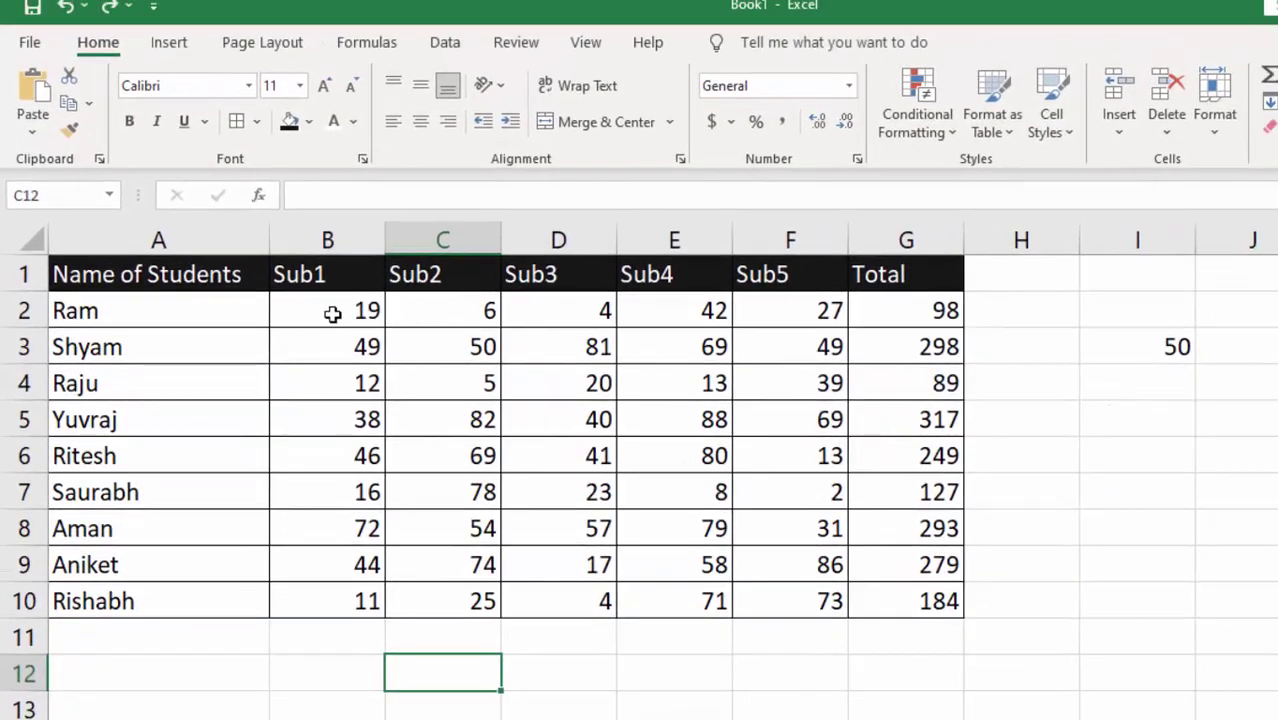
drag(334, 317, 749, 597)
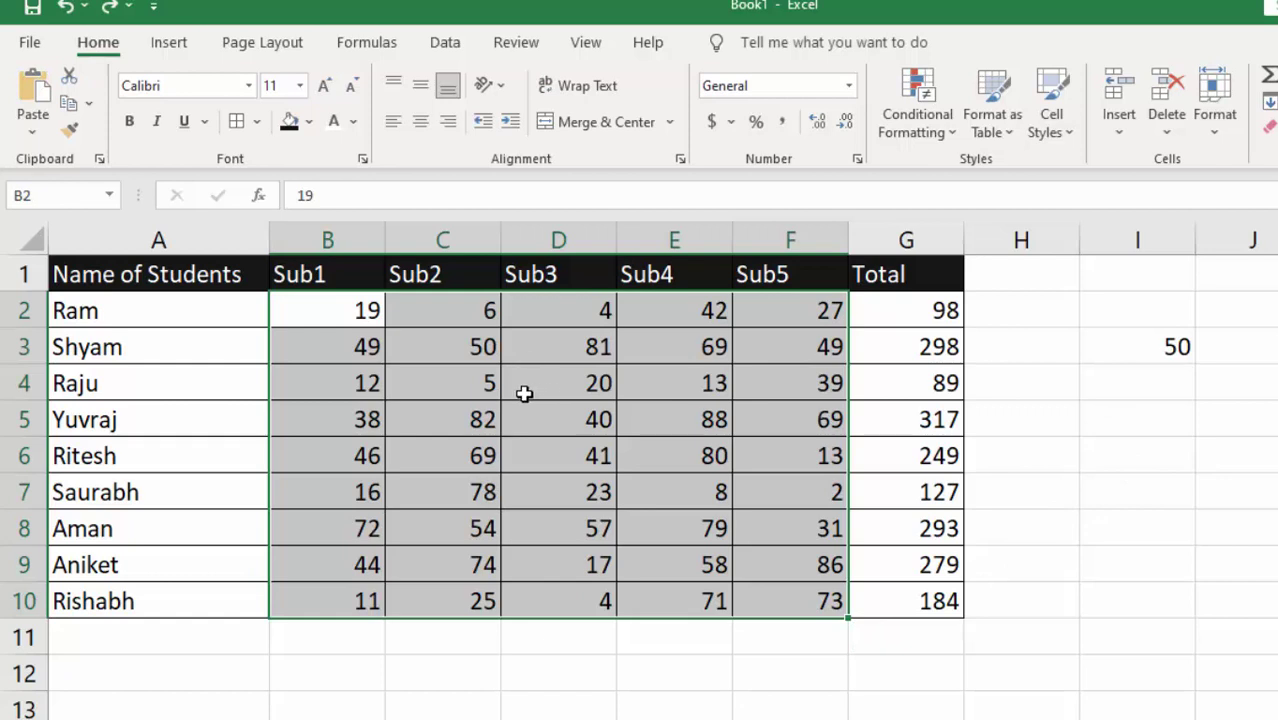
Step: Start a formula in cell I4 that sums the single-cell range B2:B2
click(1161, 392)
text(=sum)
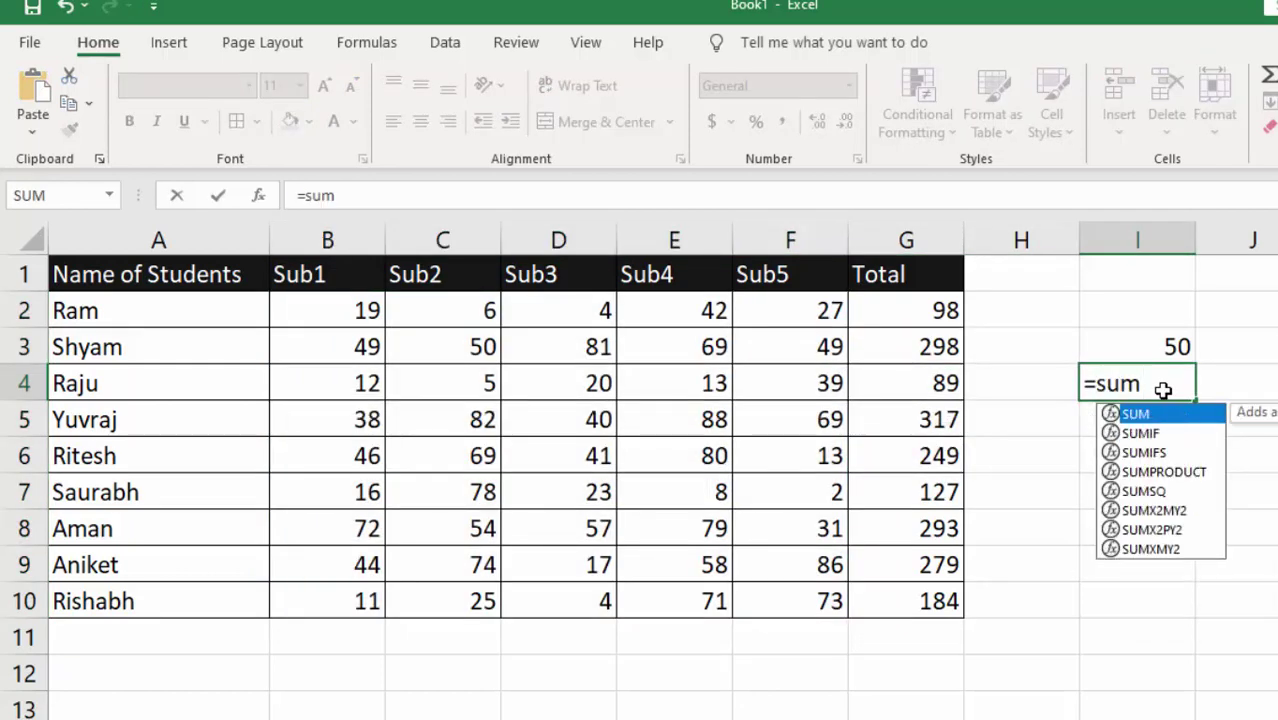
key(Tab)
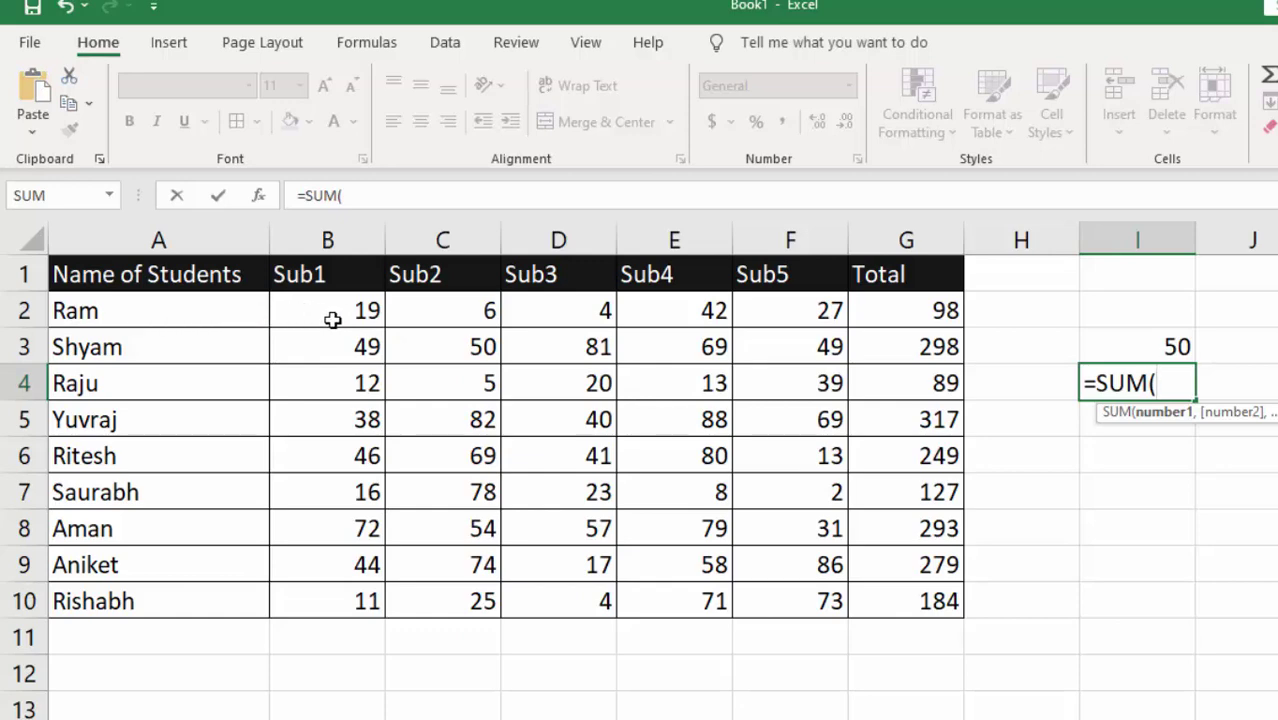
click(335, 312)
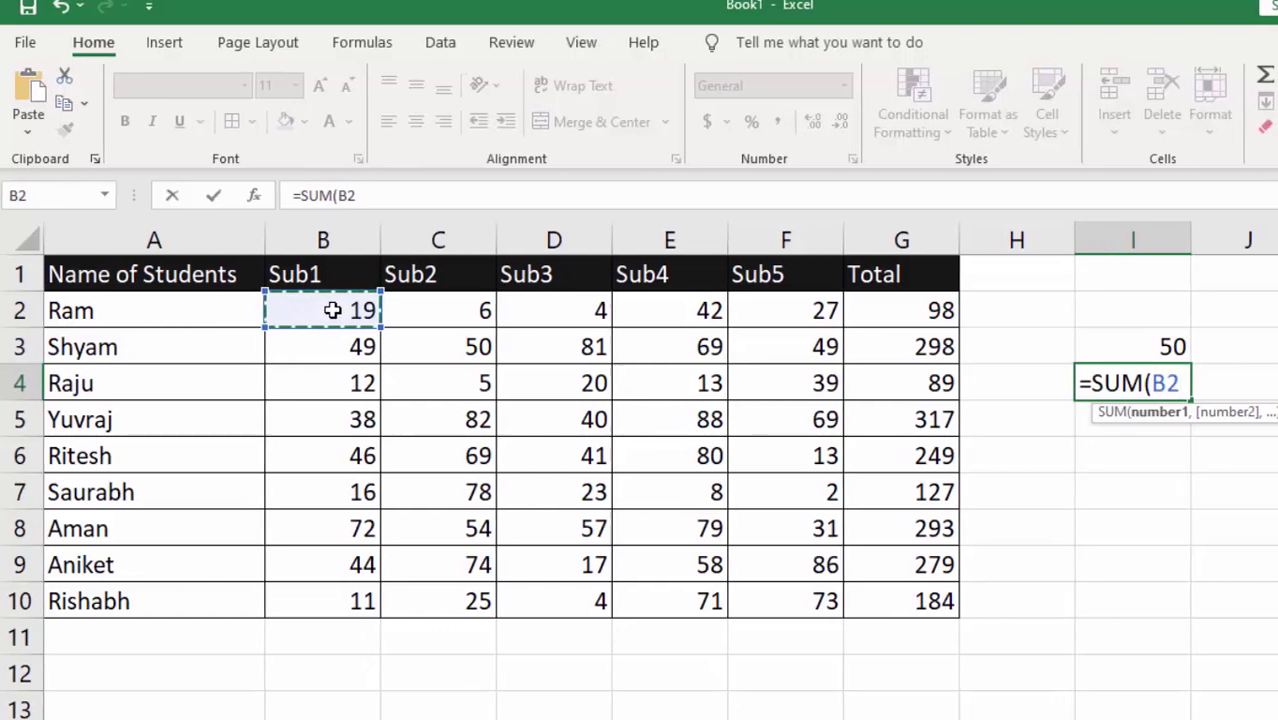
shift+click(333, 311)
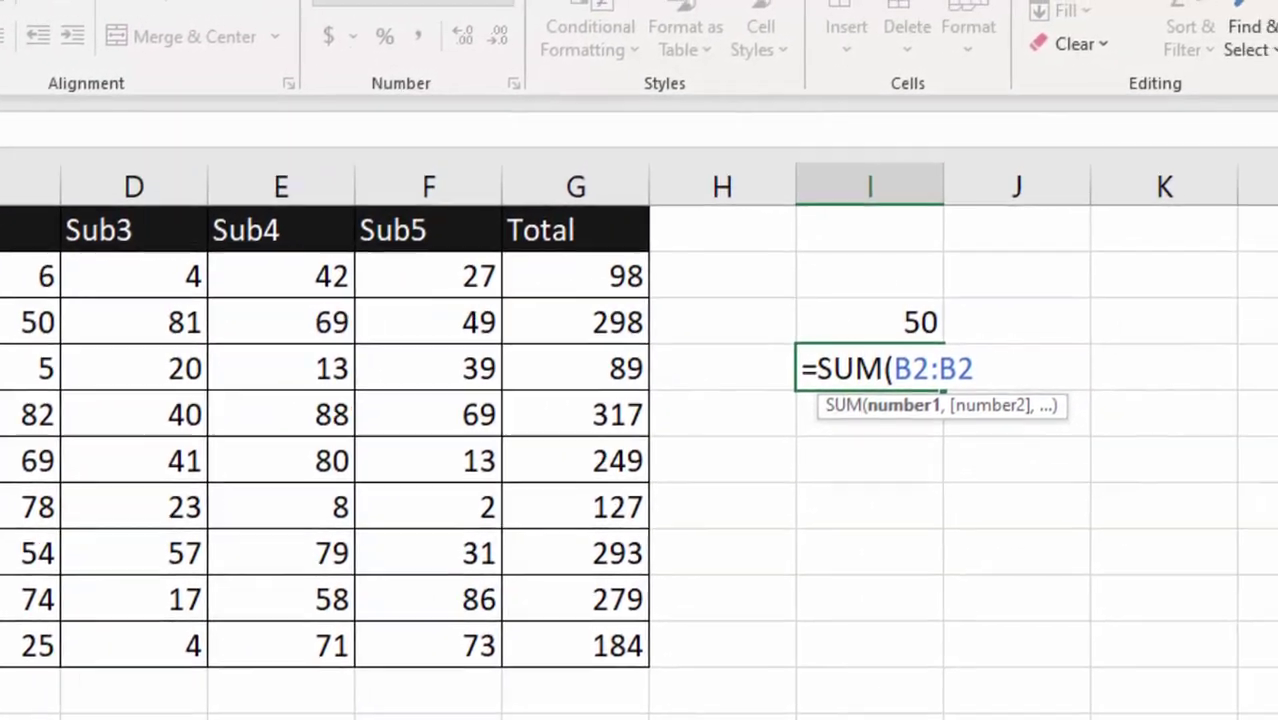
text())
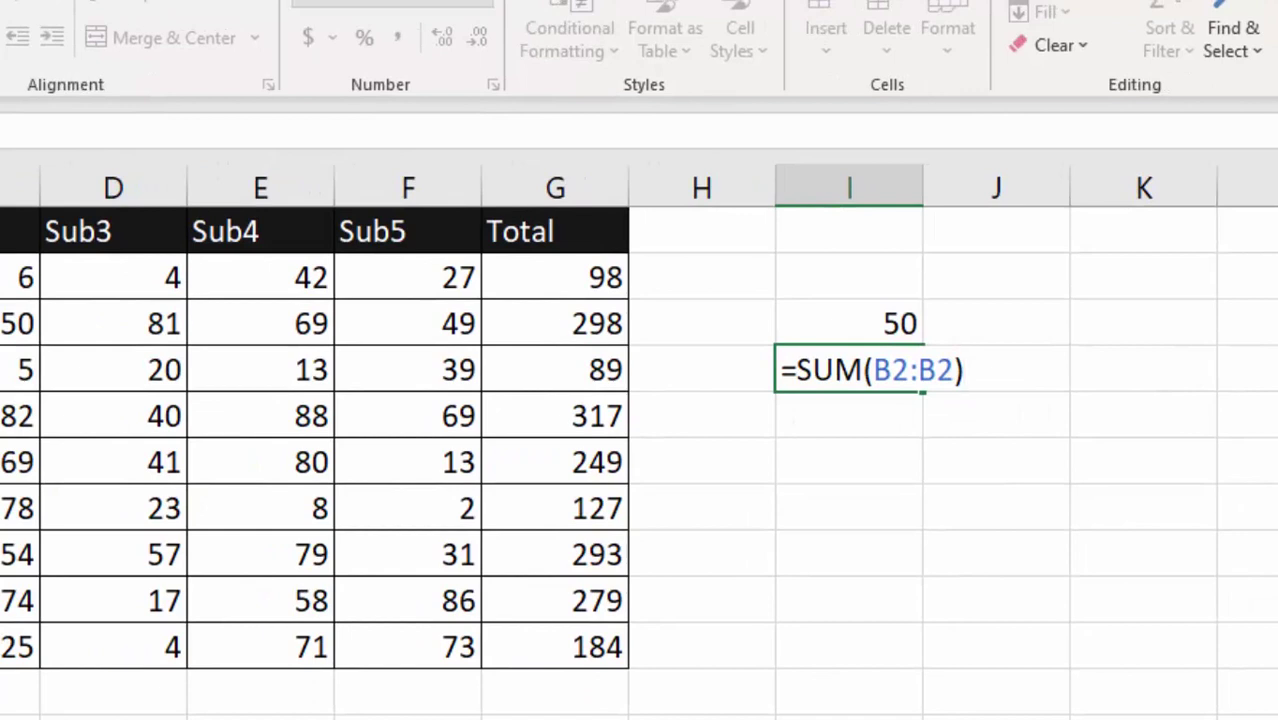
Step: Complete the I4 formula with a less-than-or-equal comparison to the absolute reference $I$3
text(<=)
click(885, 322)
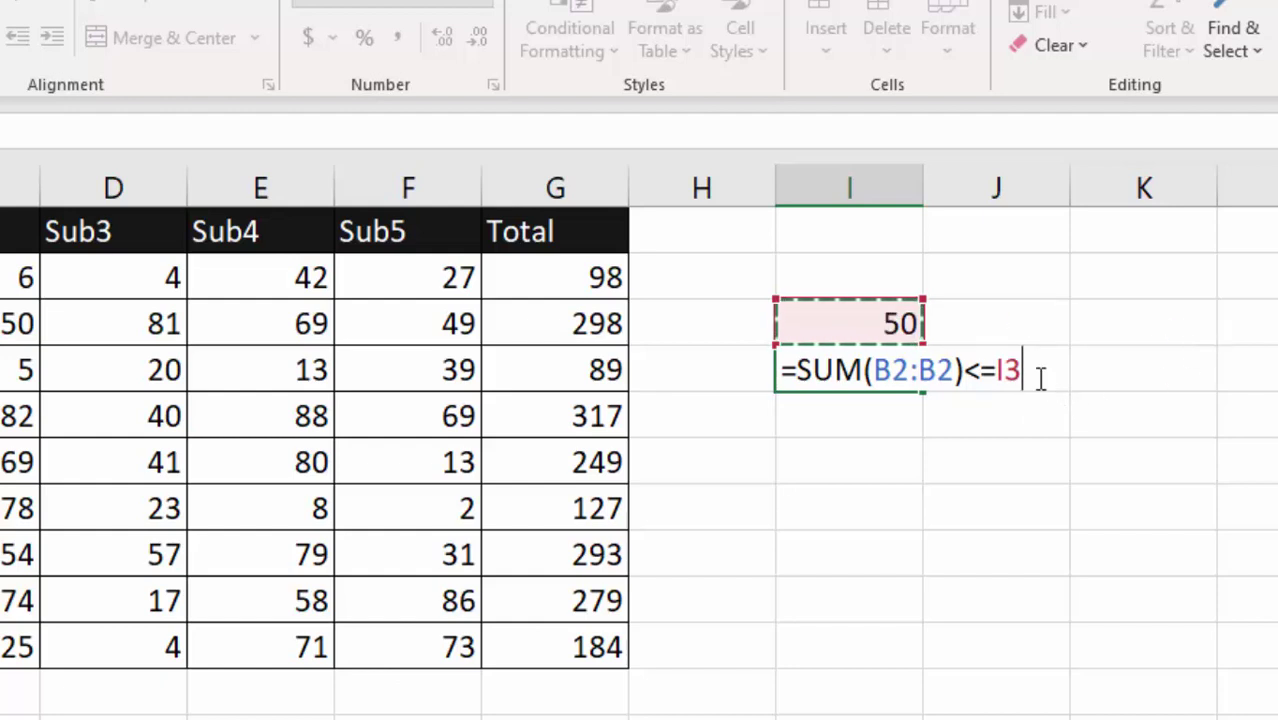
drag(1034, 376, 995, 368)
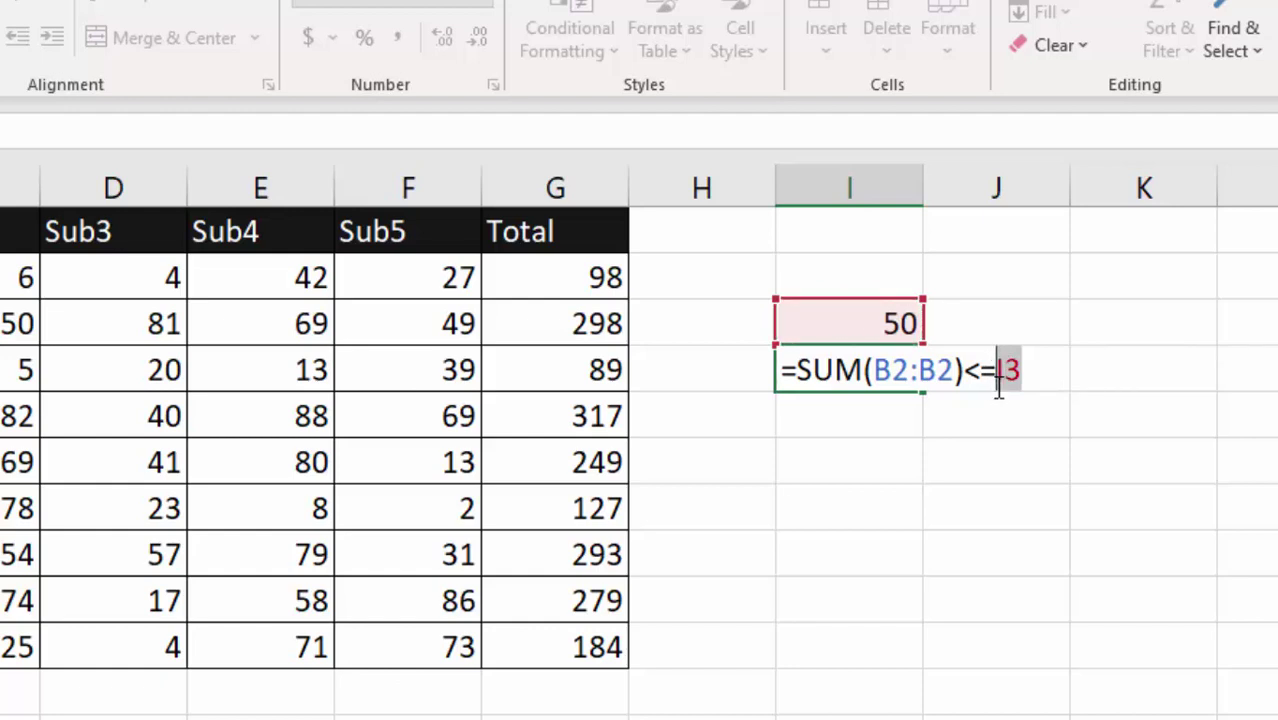
key(F4)
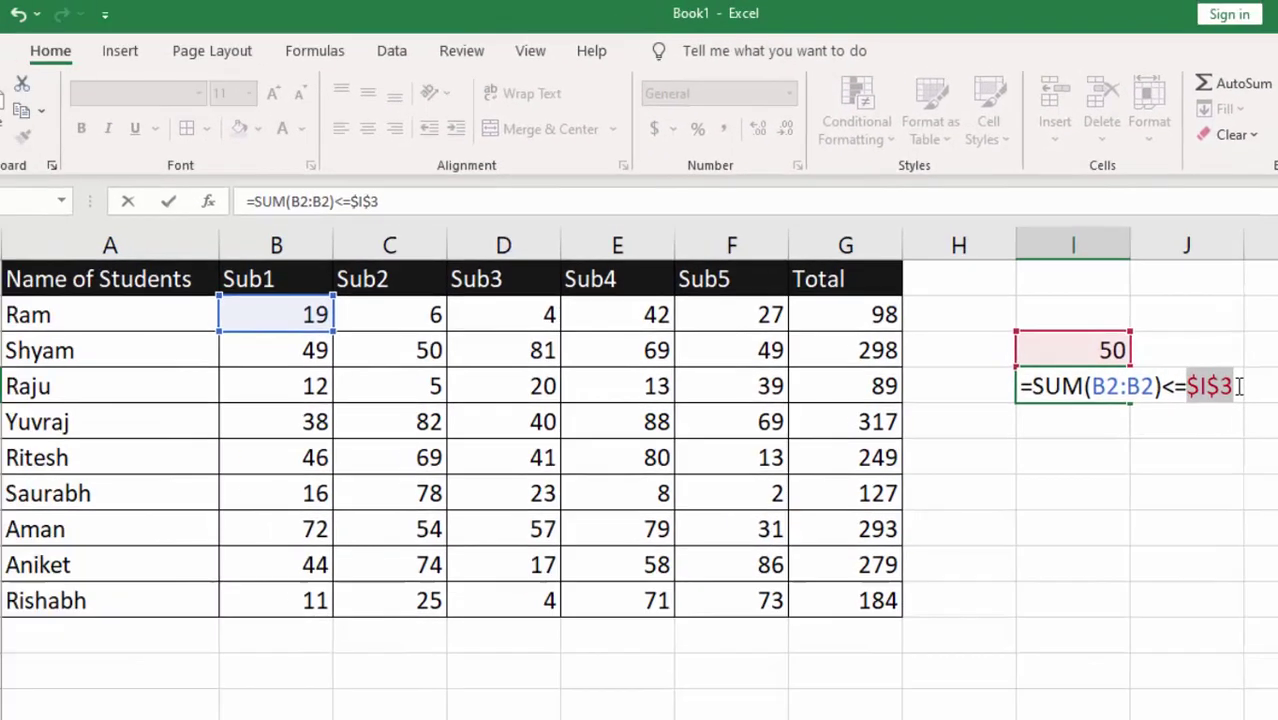
key(Return)
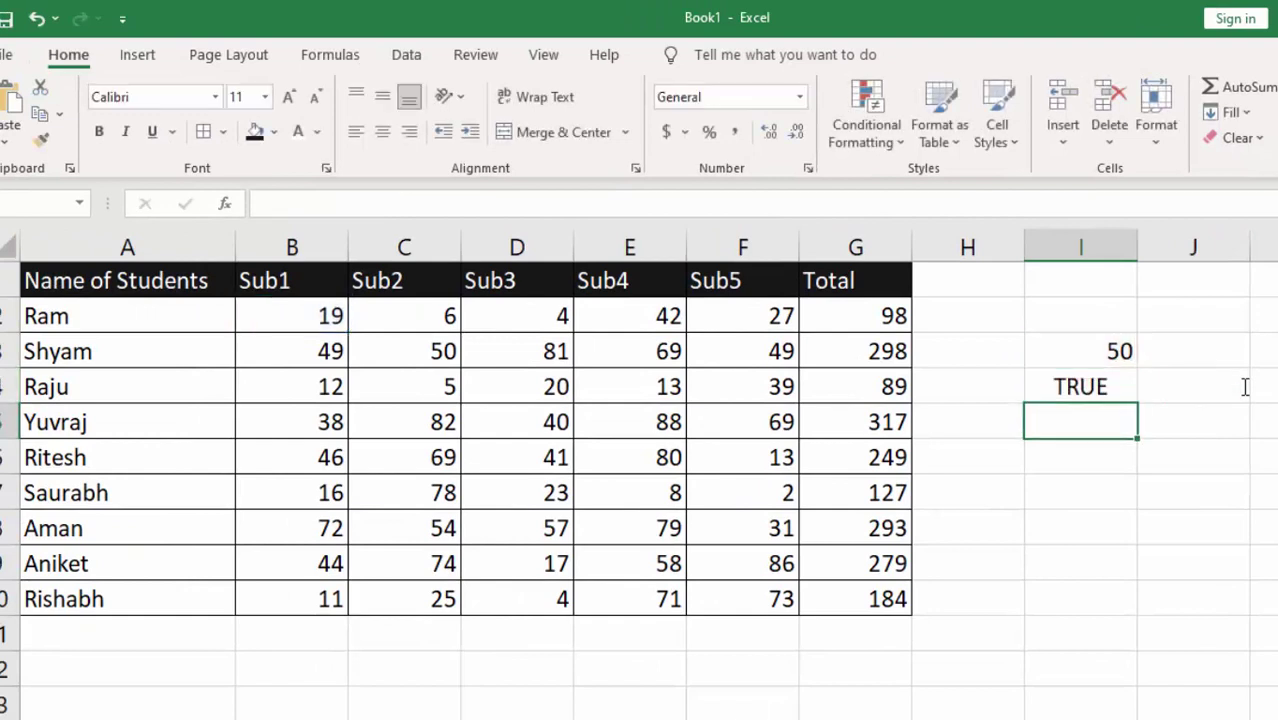
click(1078, 390)
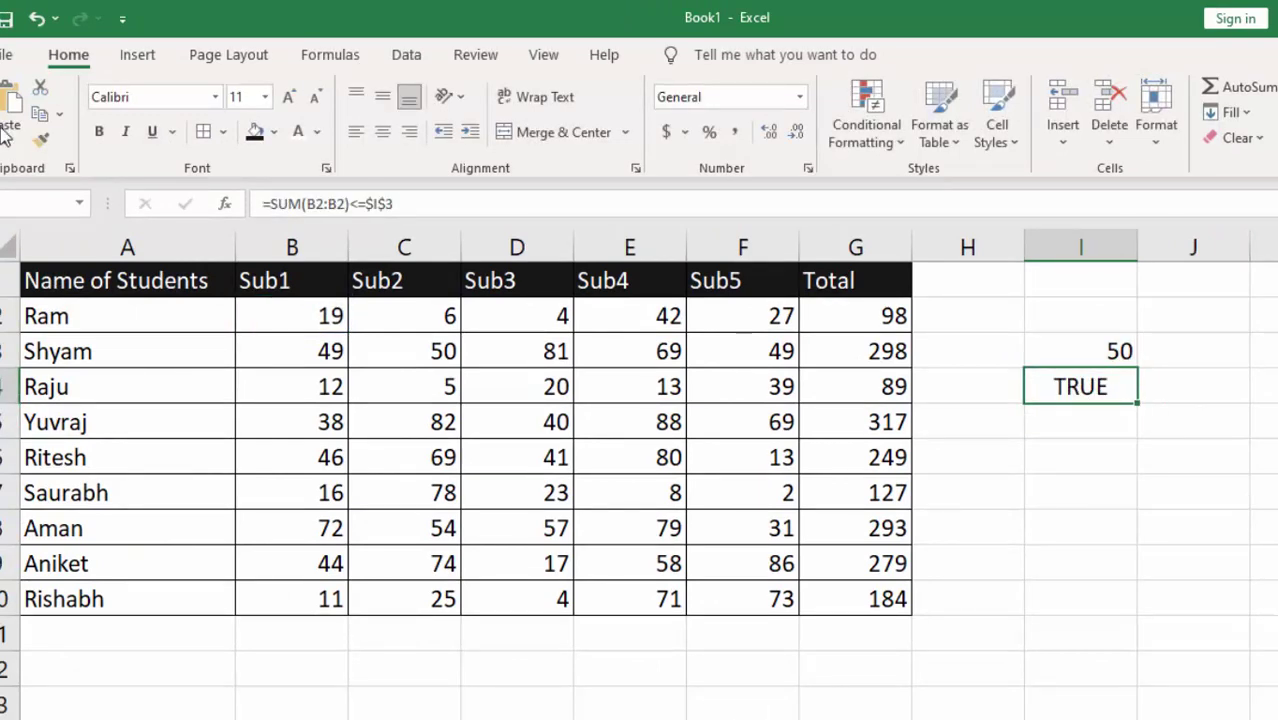
drag(260, 315, 699, 597)
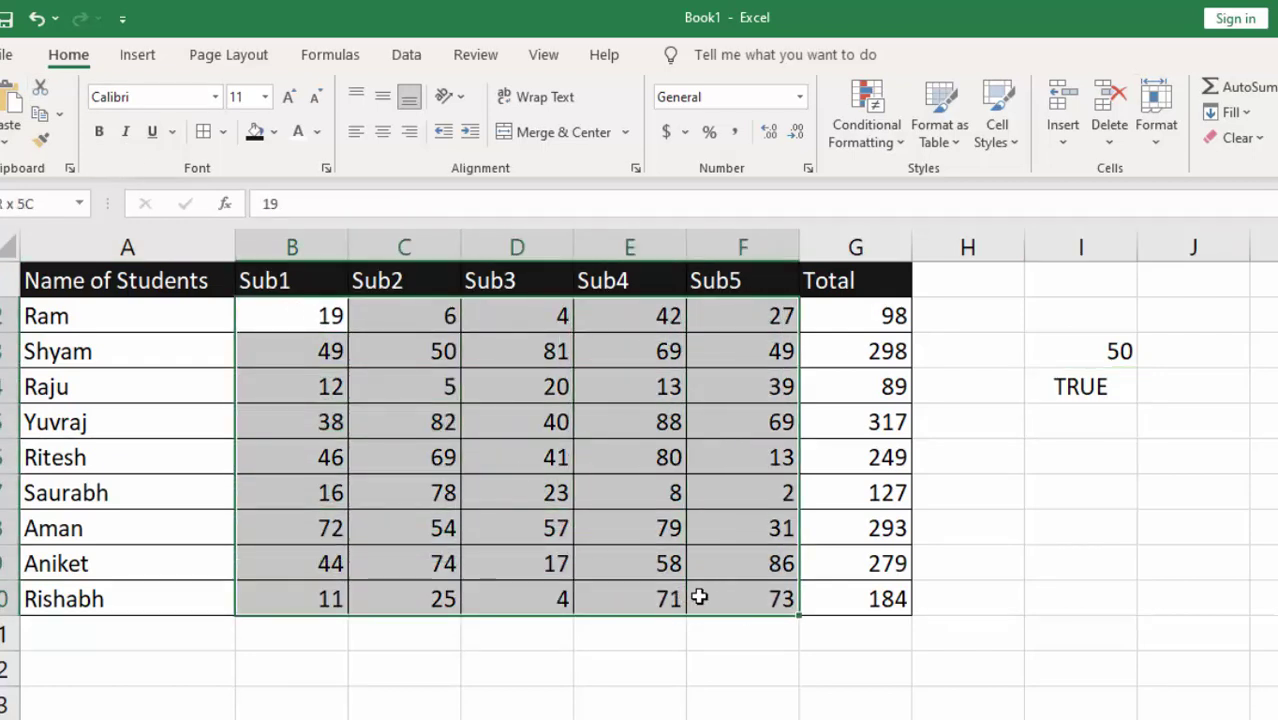
click(699, 597)
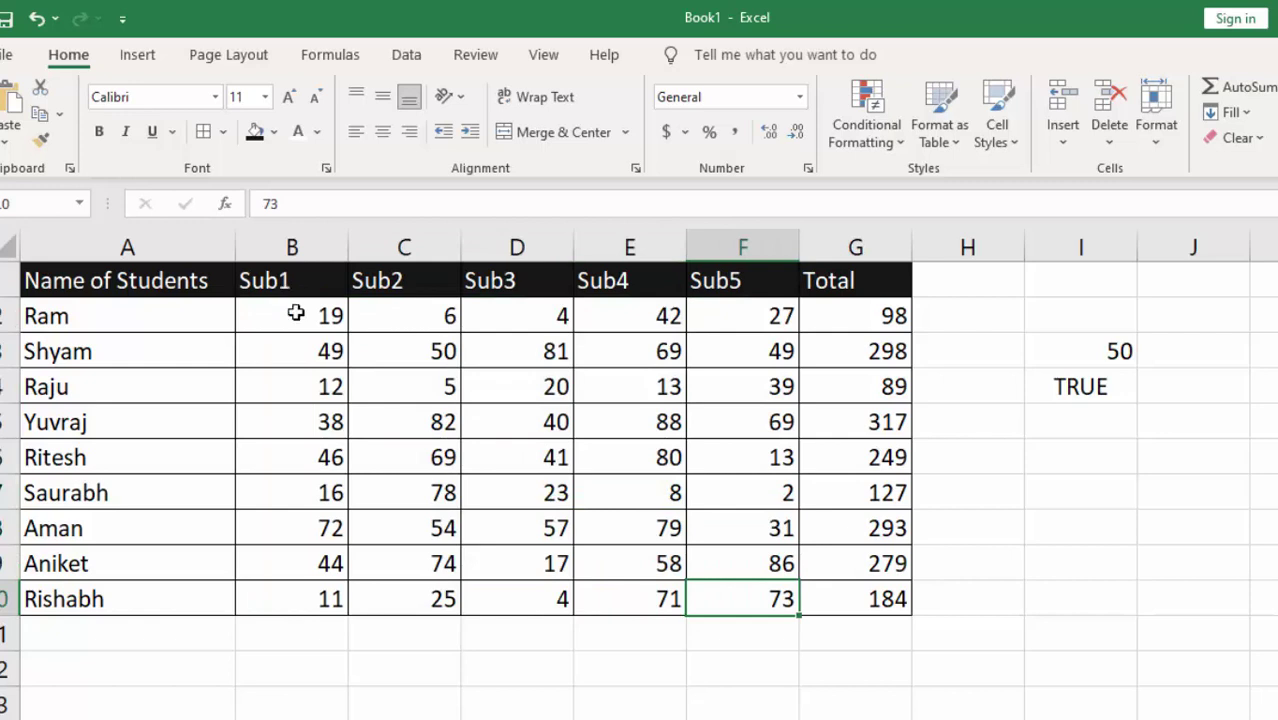
drag(296, 313, 693, 594)
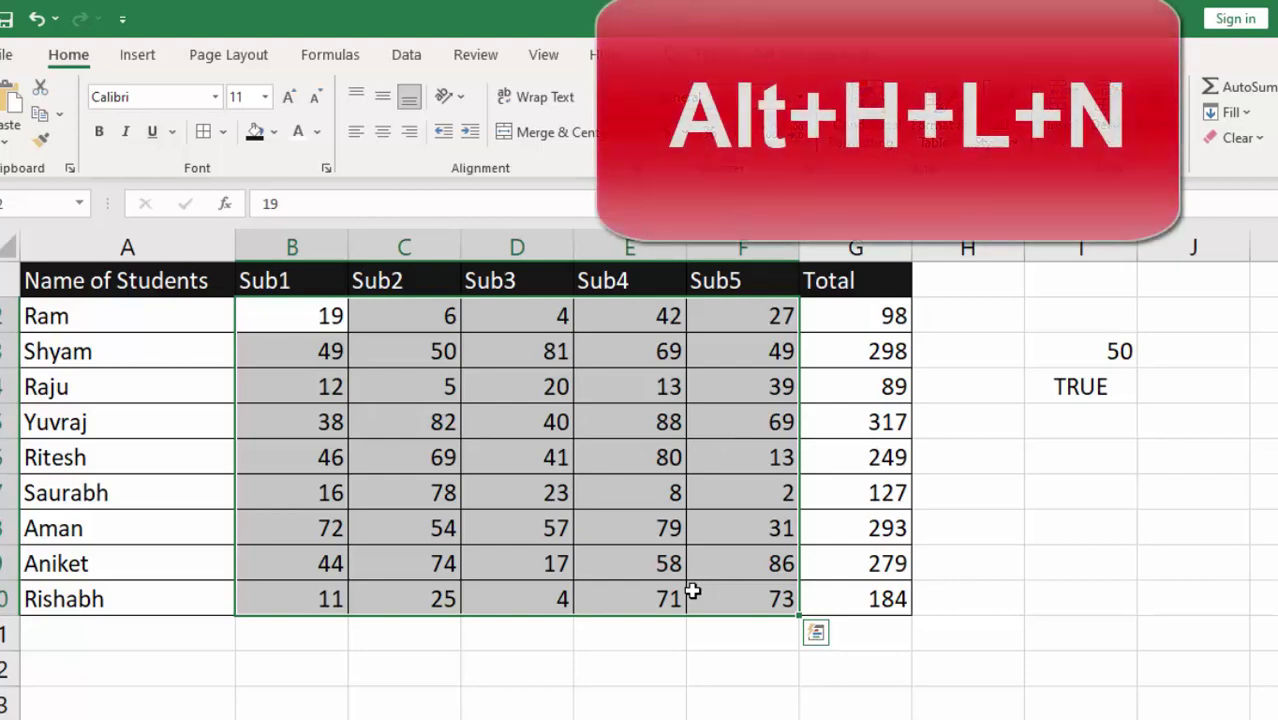
key(alt)
key(h)
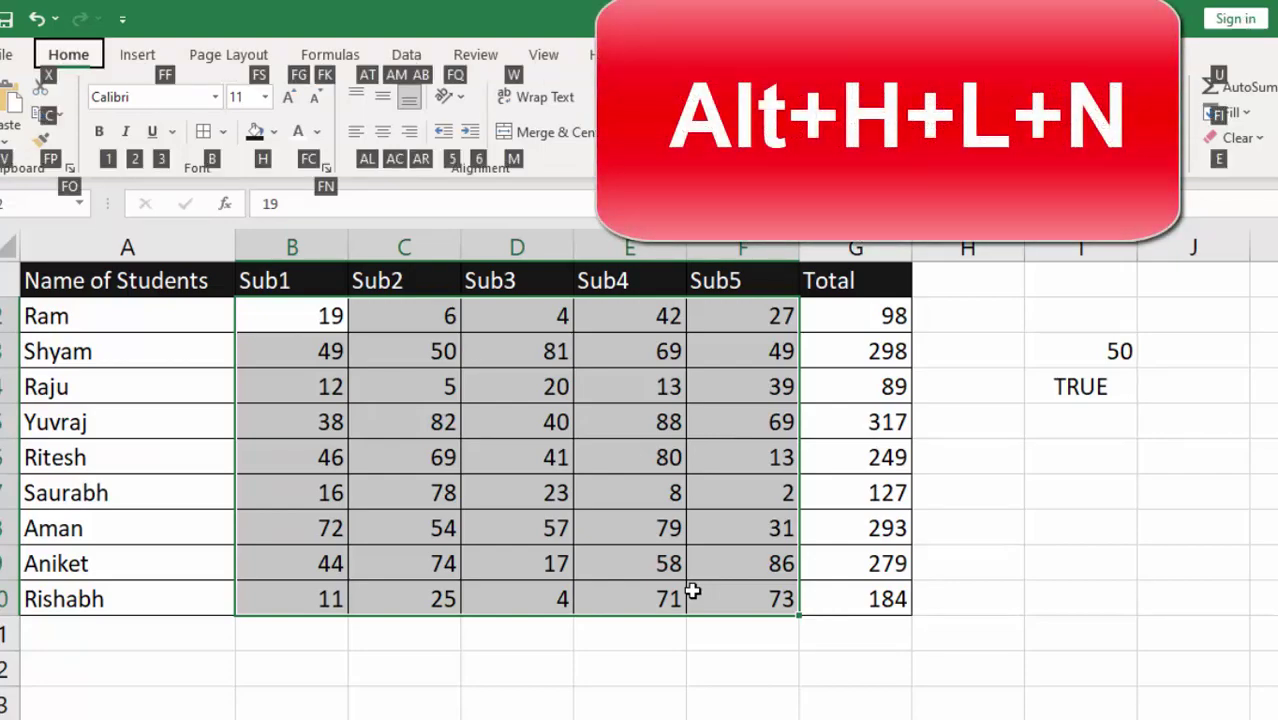
key(l)
key(n)
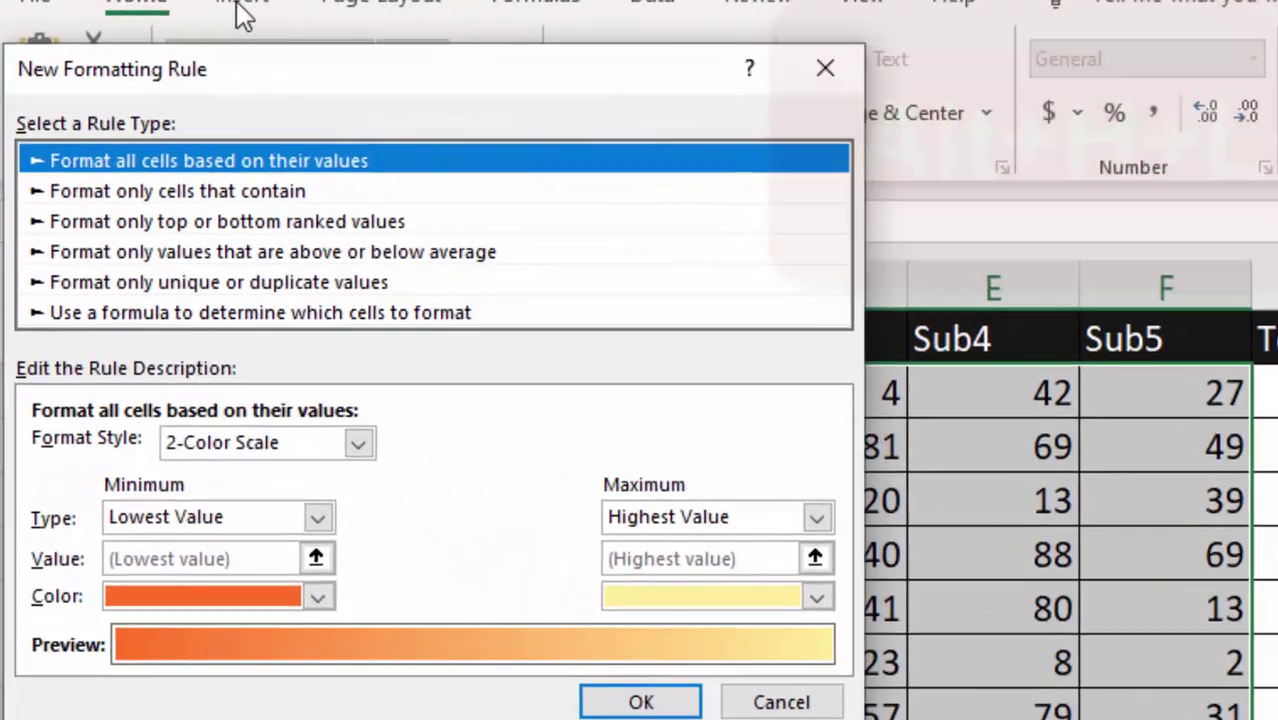
drag(277, 90, 886, 62)
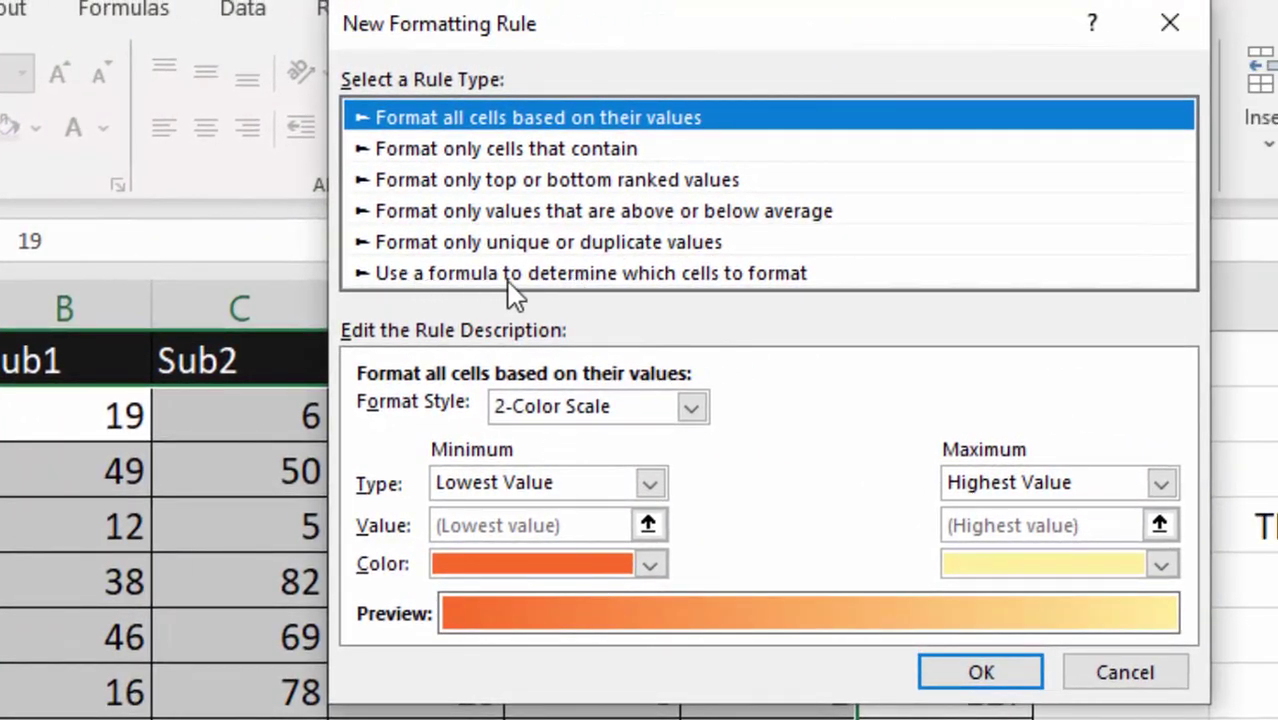
click(648, 280)
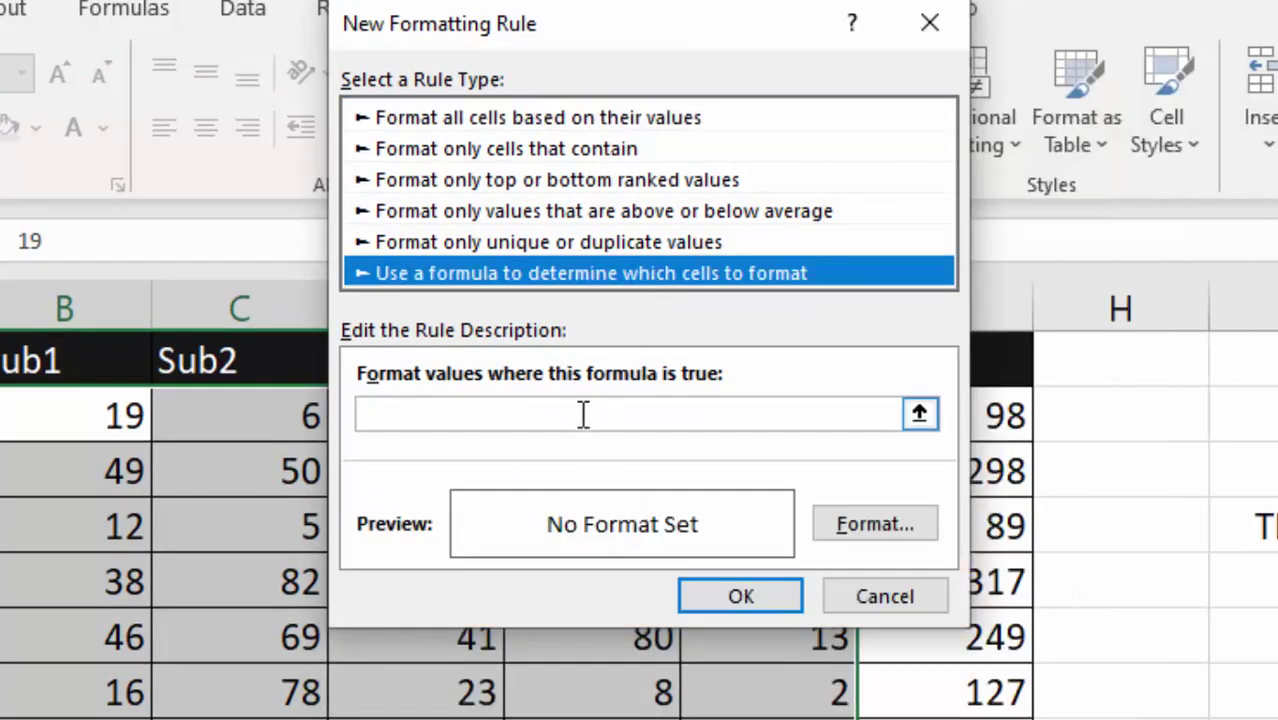
click(930, 24)
Step: Copy the formula =SUM(B2:B2)<=$I$3 from I4 and paste it into a new formula-based conditional formatting rule for B2:F10
click(1255, 527)
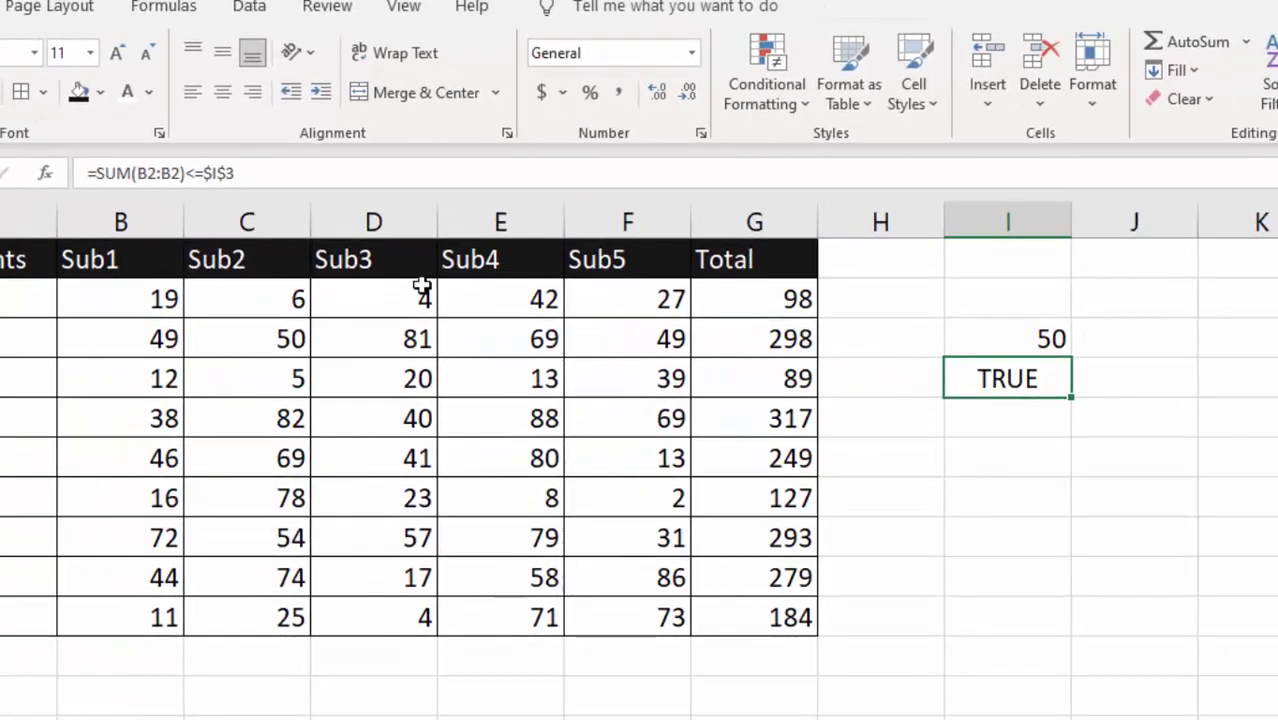
drag(251, 173, 88, 174)
right_click(140, 176)
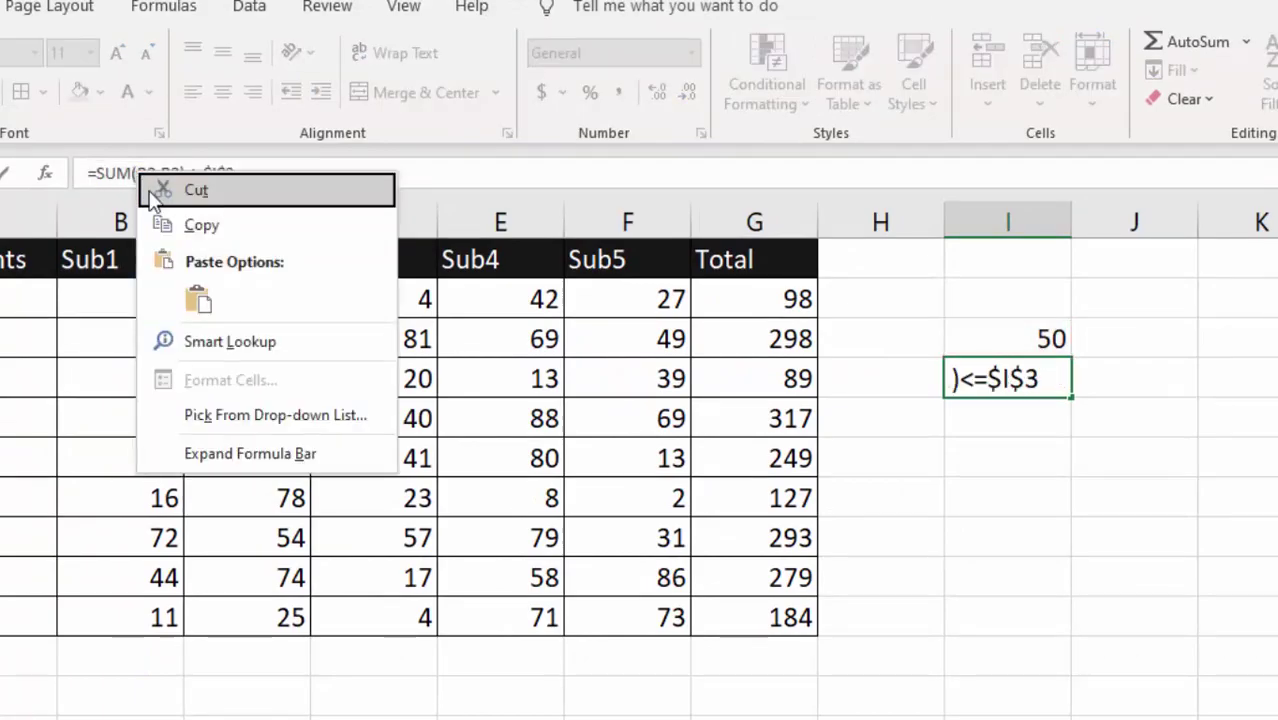
click(208, 227)
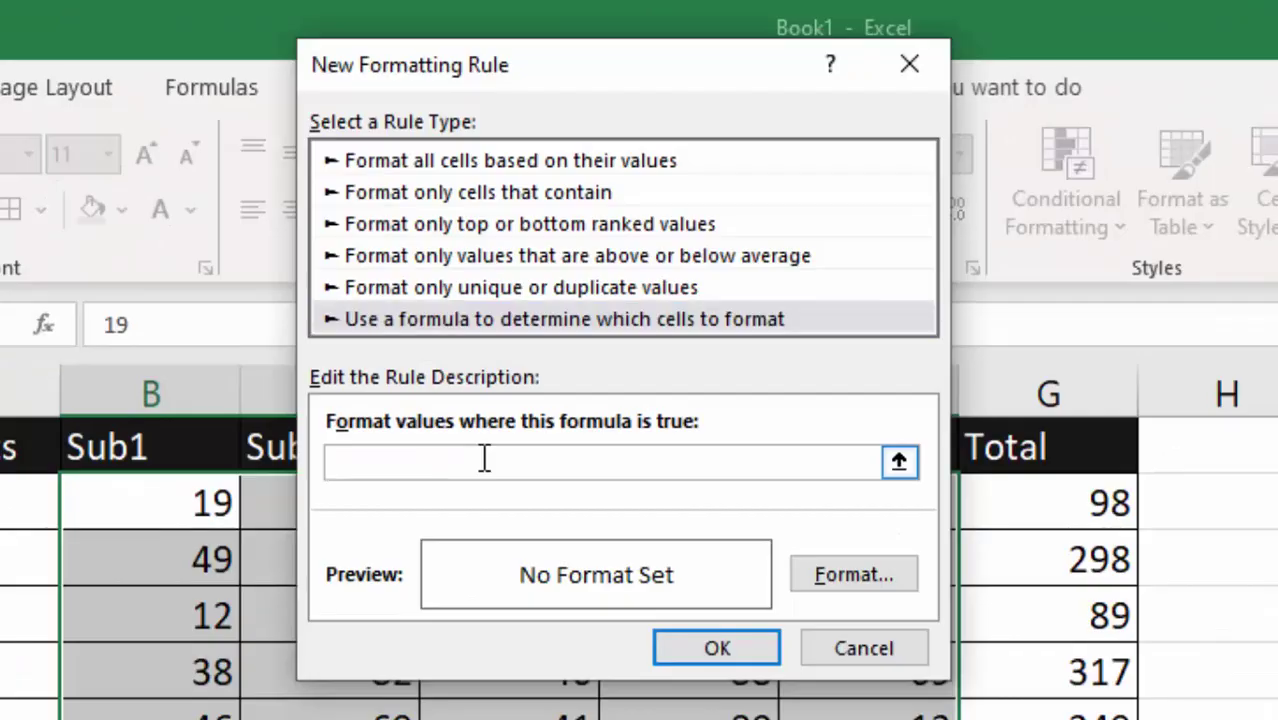
key(ctrl+v)
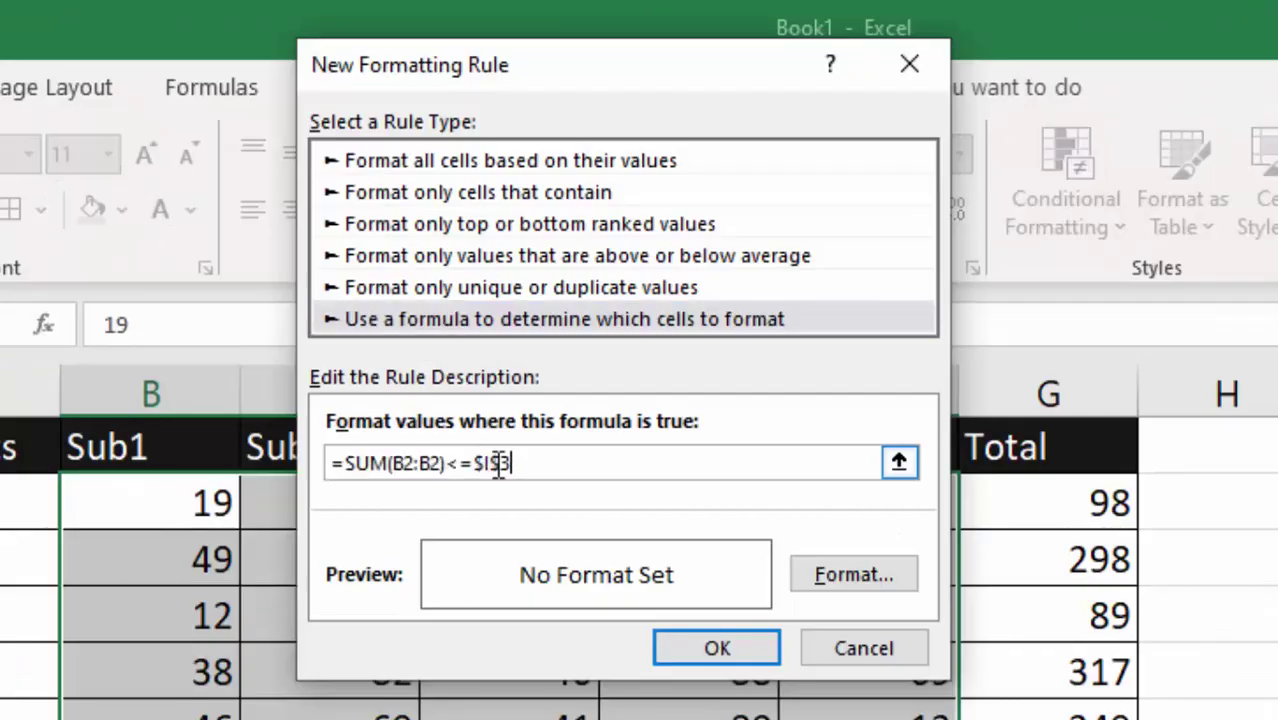
Step: Give the formatting rule a bright yellow fill and apply it to the subject marks
click(857, 576)
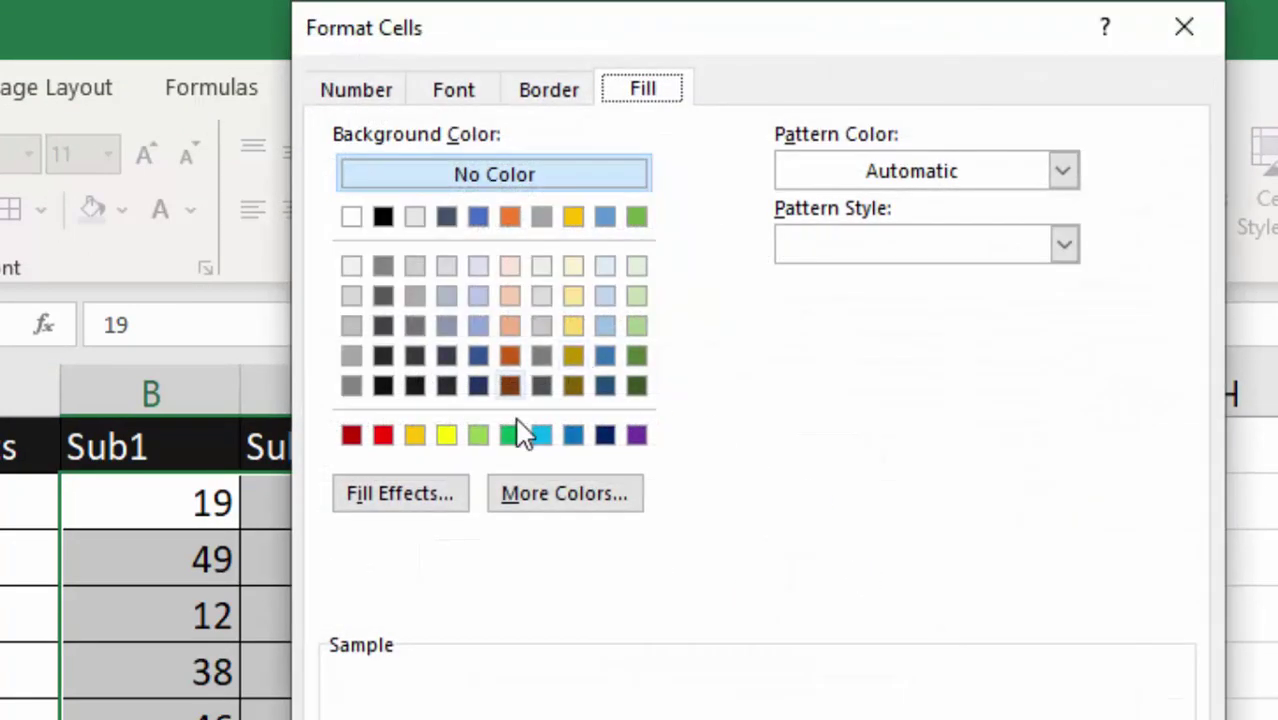
click(447, 435)
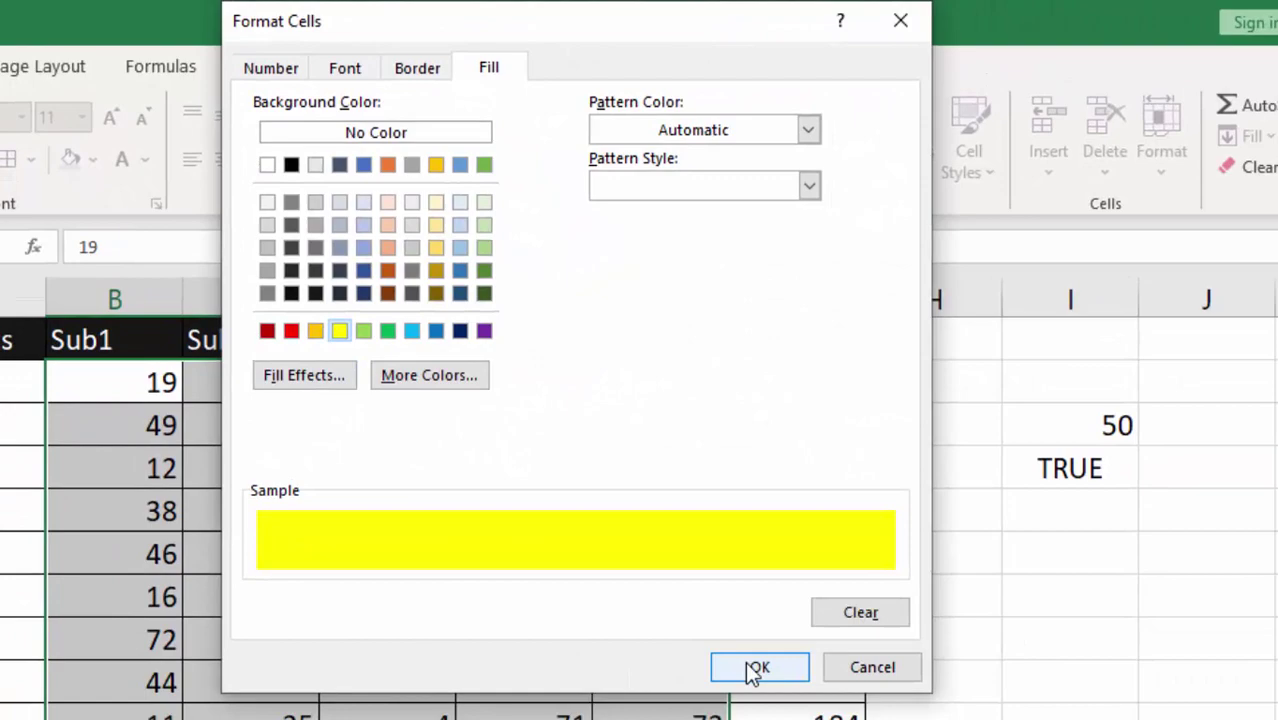
click(757, 667)
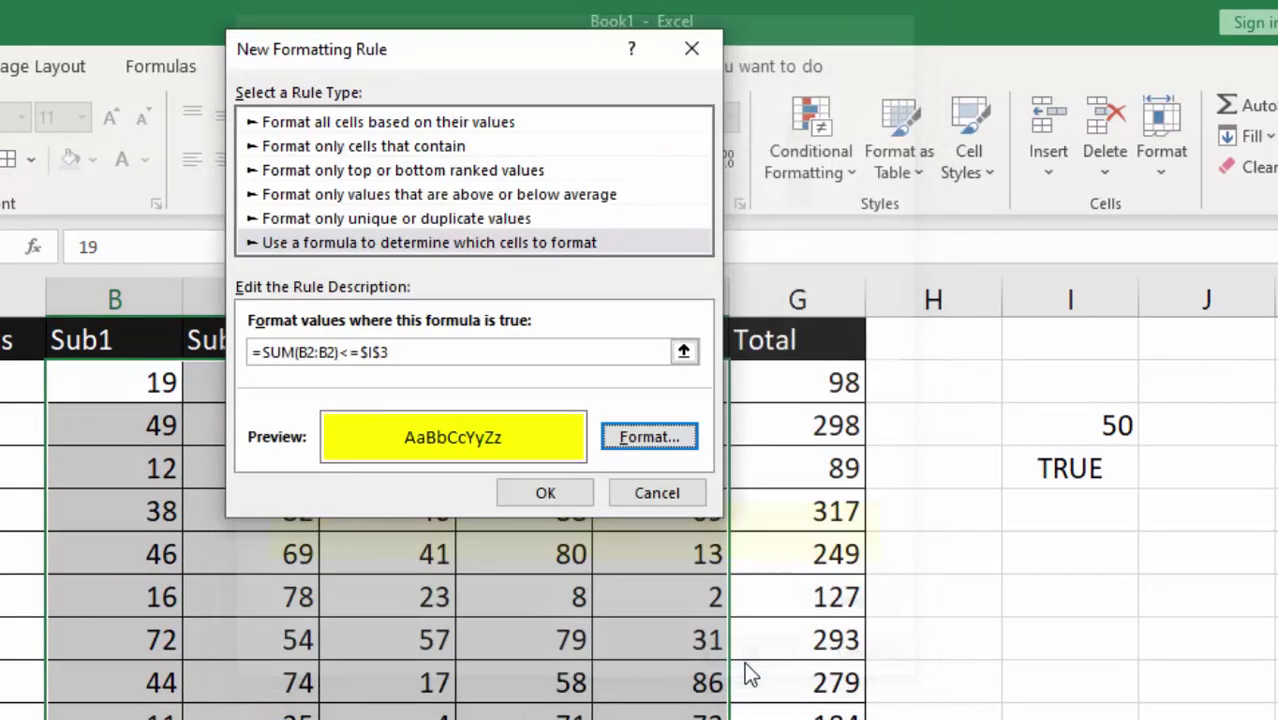
click(553, 490)
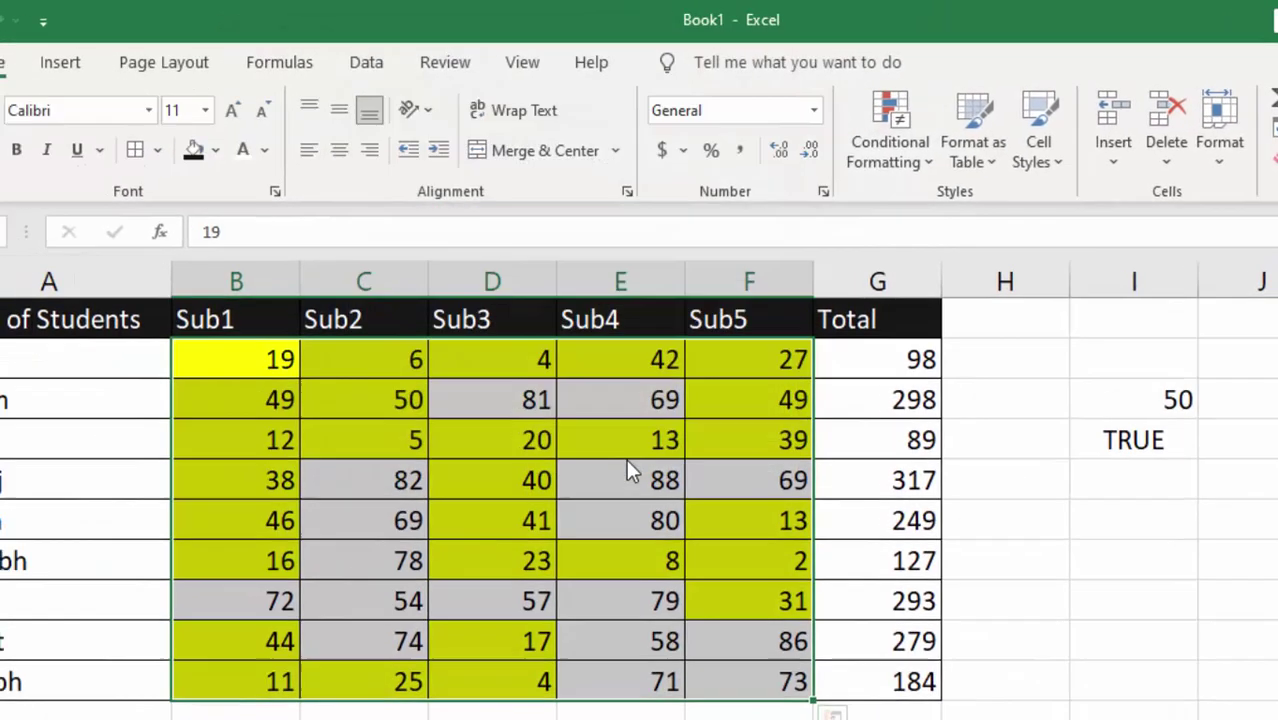
click(1035, 680)
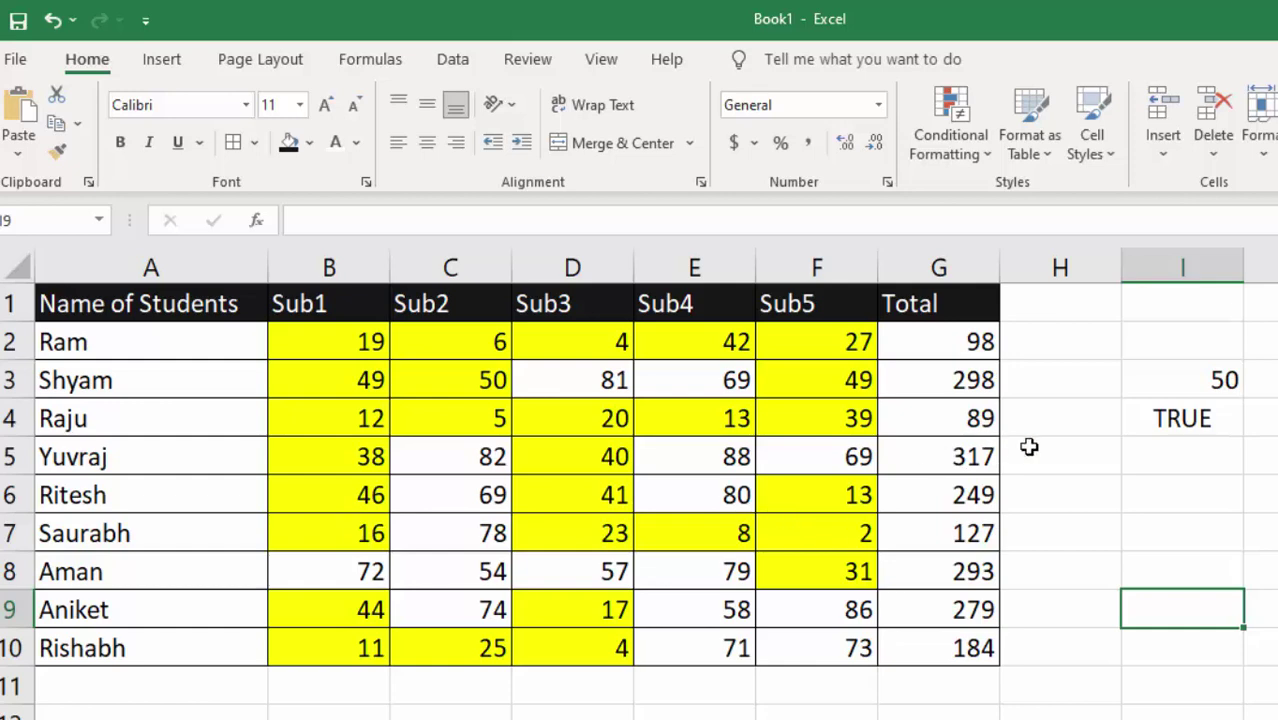
Step: Change the Sub5 mark in cell F10 to 50 to test the formatting rule
click(1150, 424)
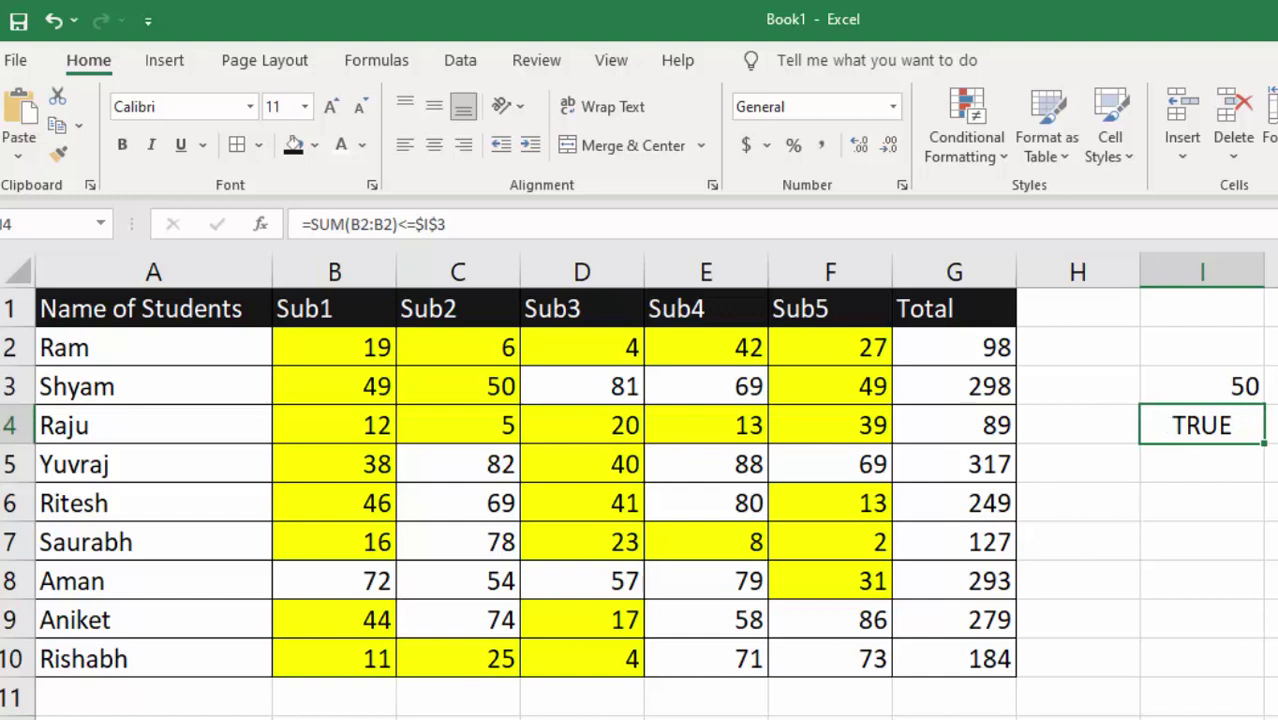
click(842, 670)
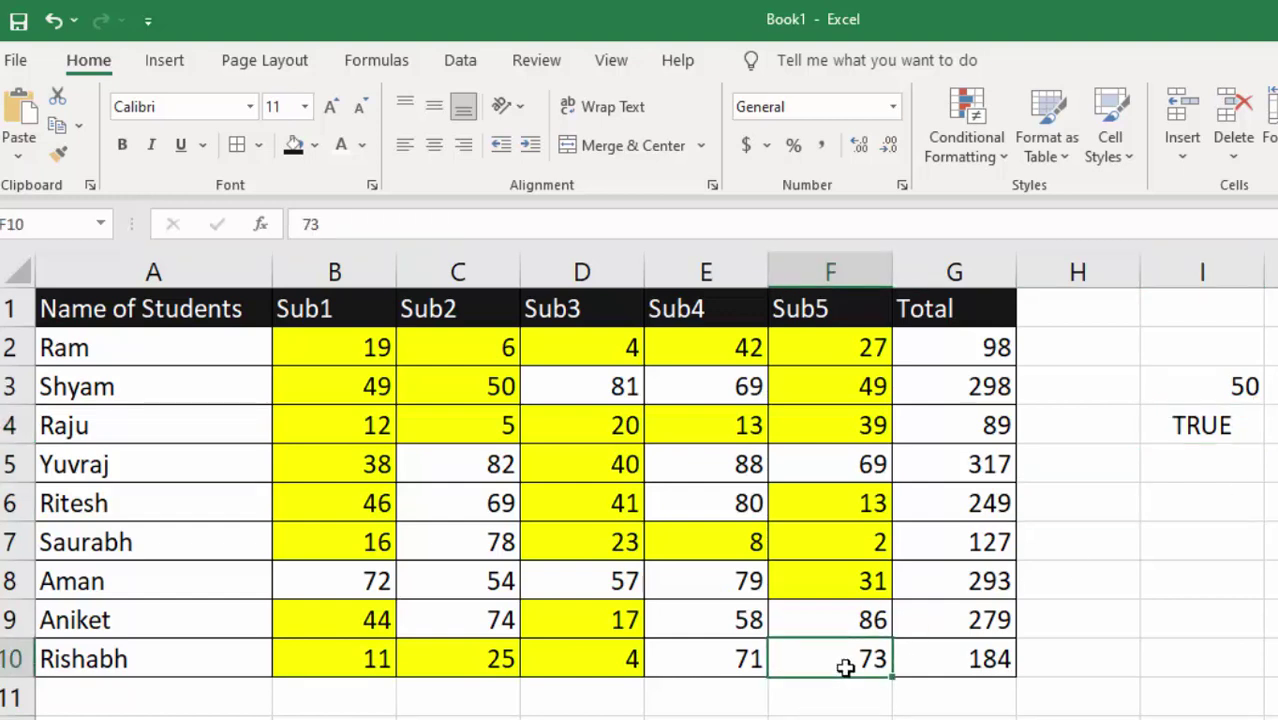
key(BackSpace)
text(50)
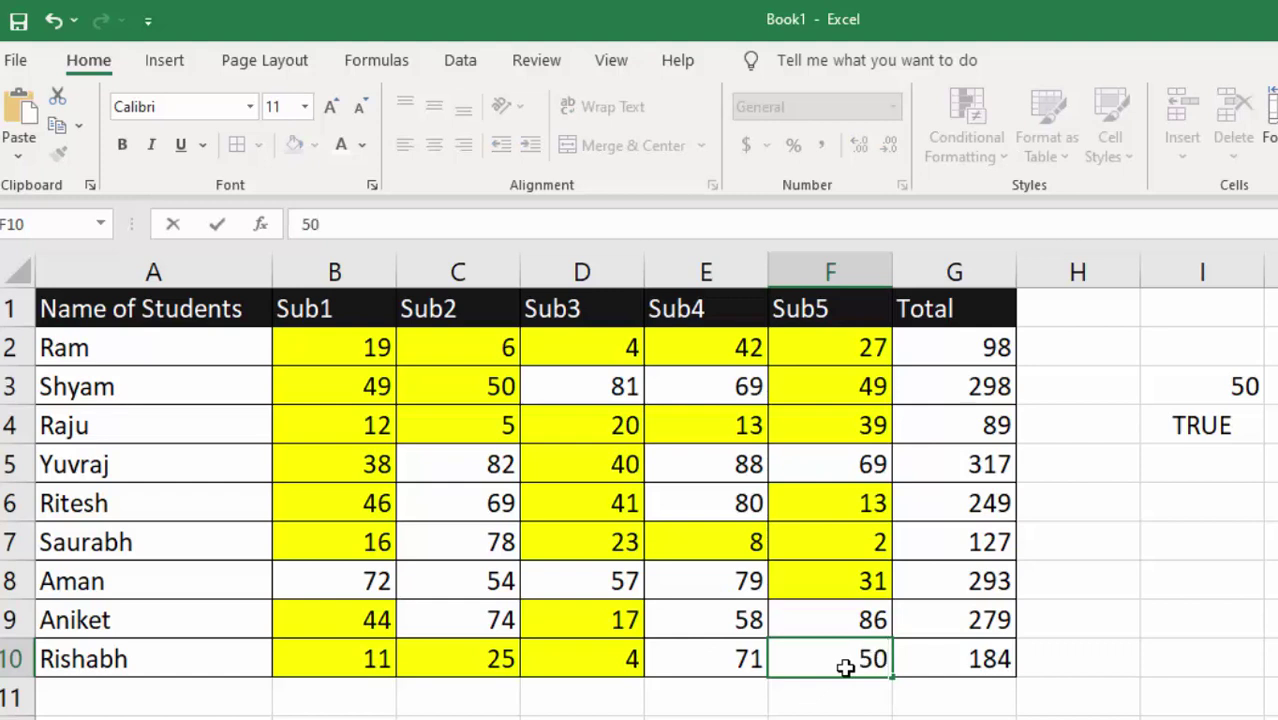
key(Return)
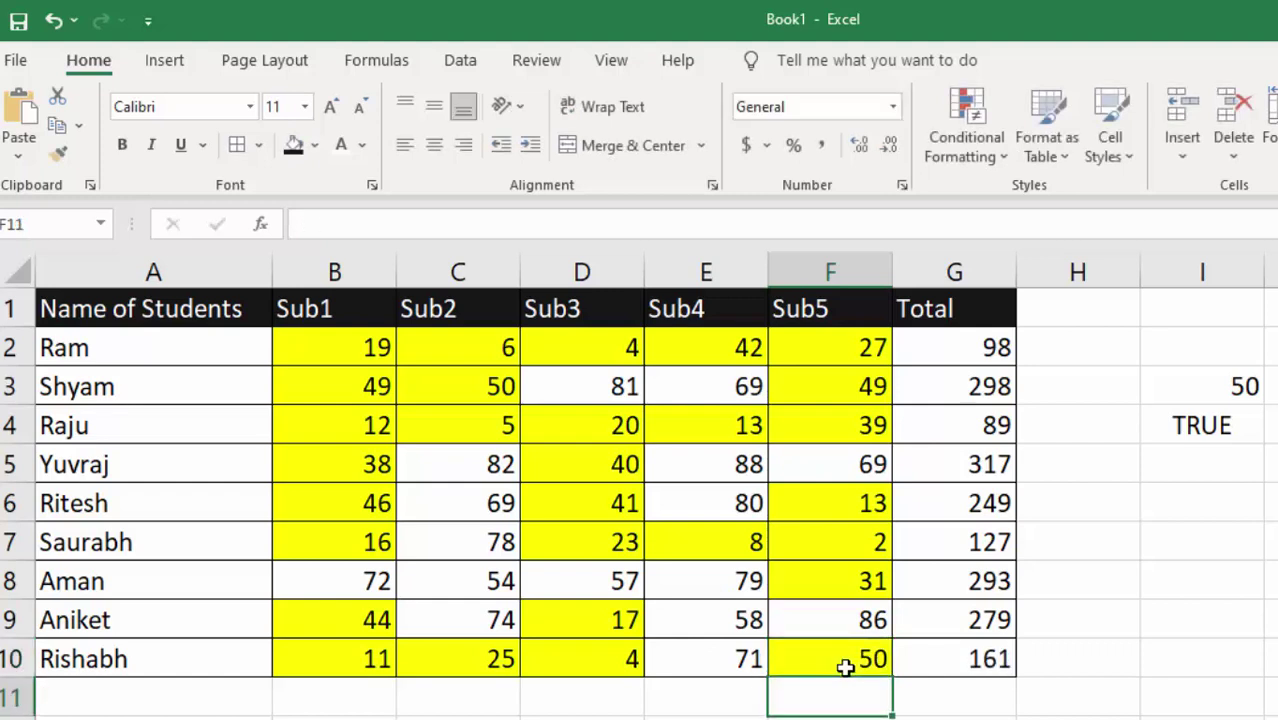